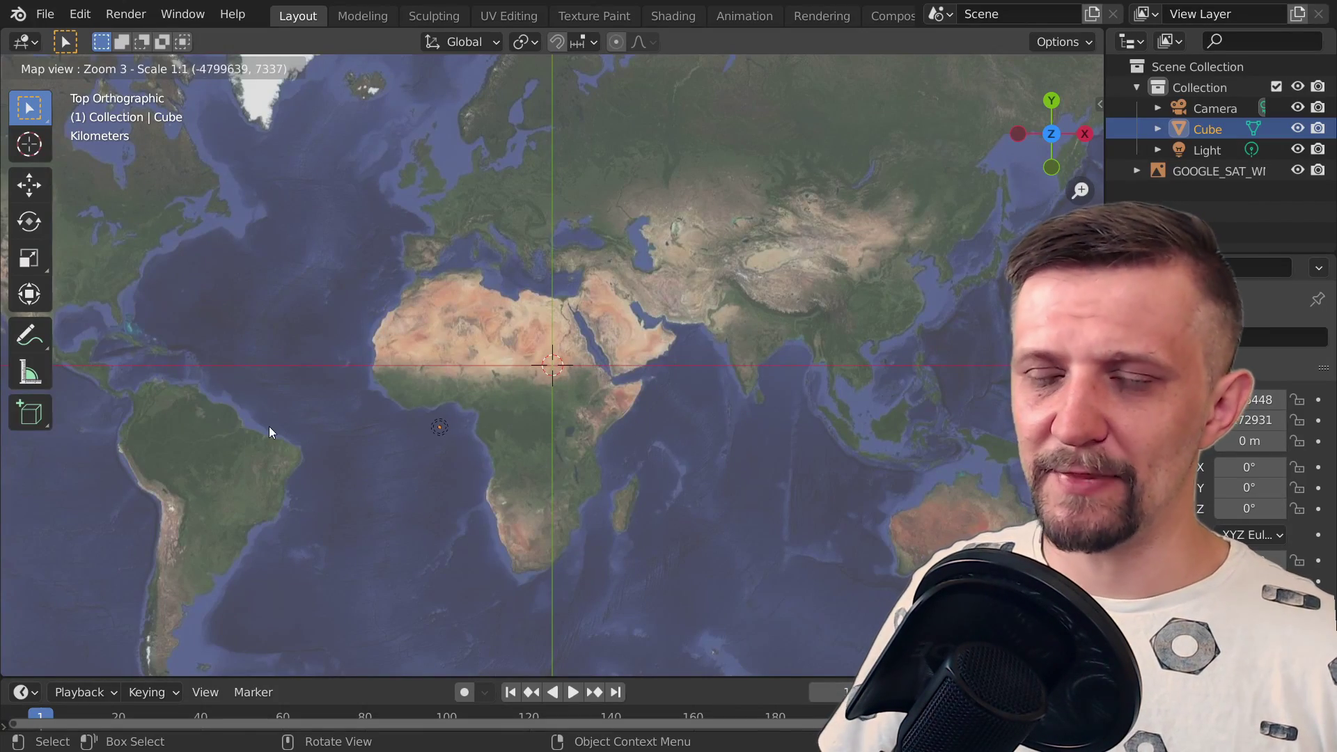
Step: Pan and zoom the Google satellite basemap across the world, from the Americas toward Africa
left_click_drag(306, 438, 344, 460)
scroll(503, 200, "up", 4)
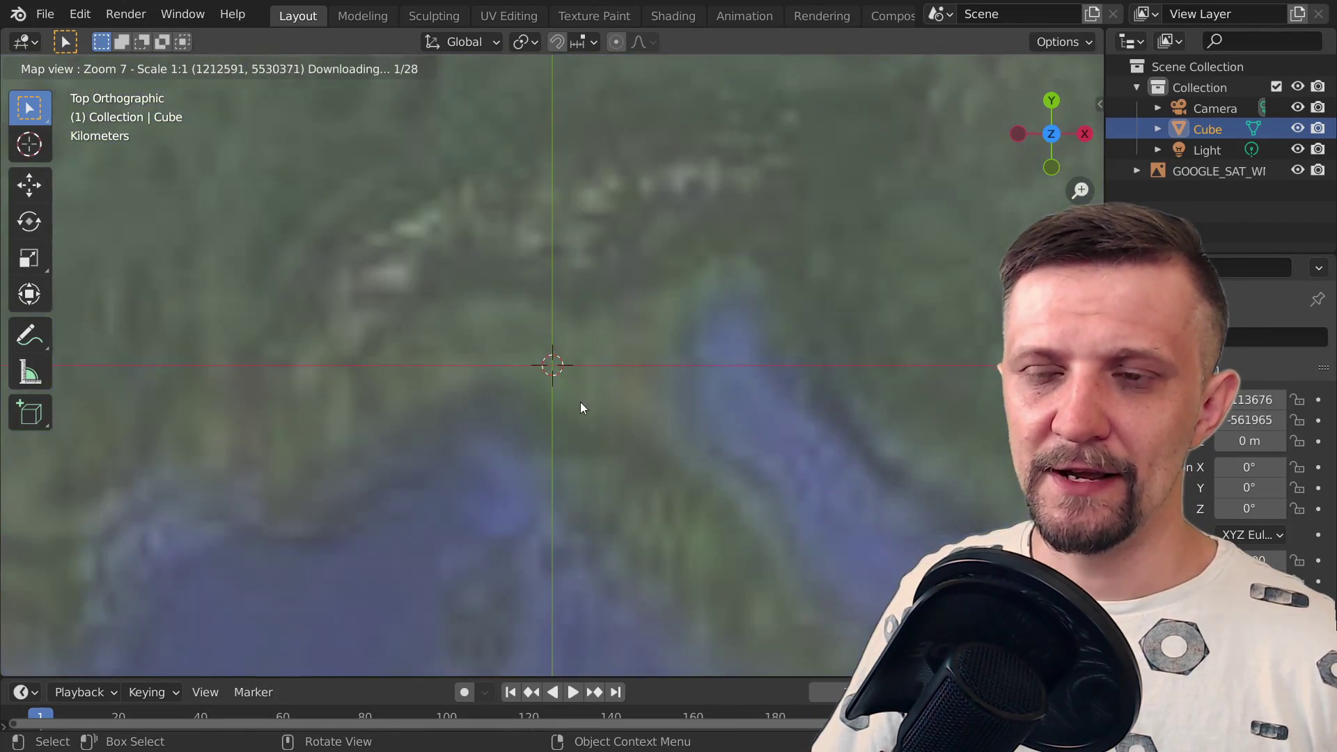
scroll(637, 420, "down", 4)
left_click_drag(758, 454, 480, 325)
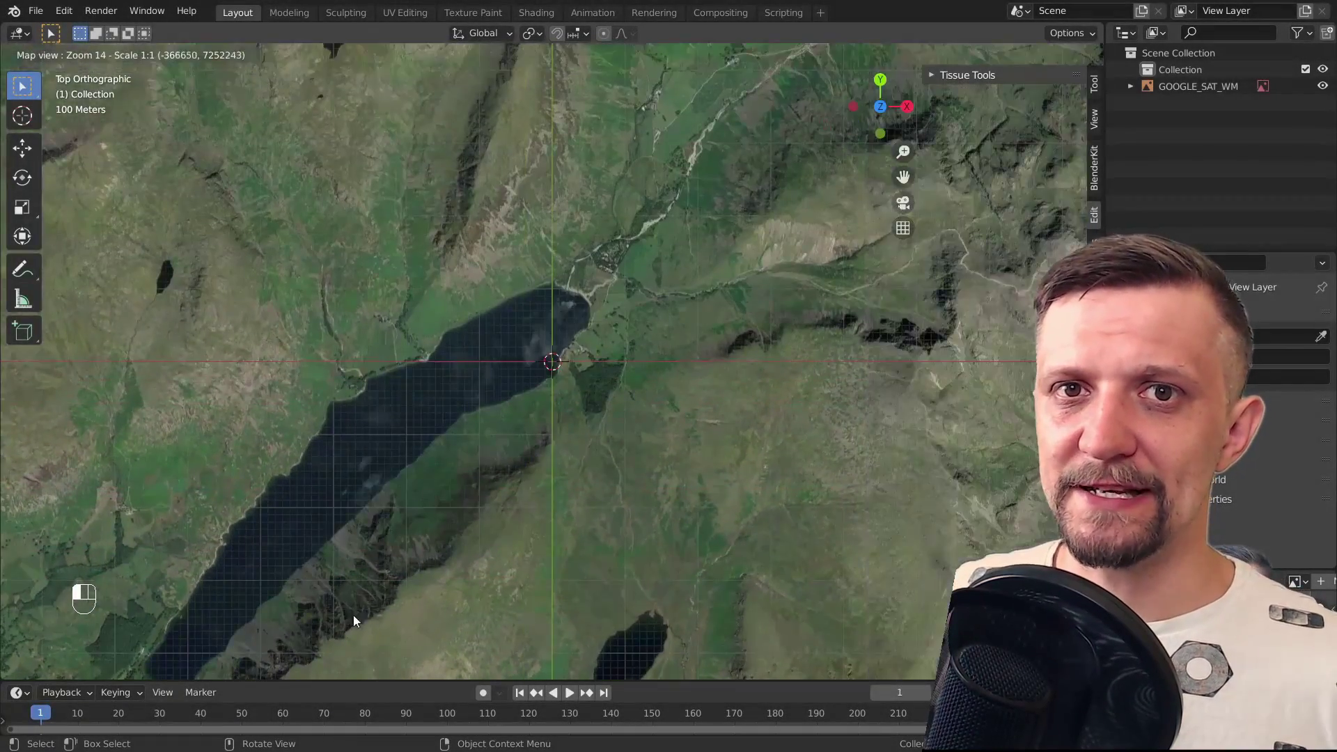
Step: Fetch OpenTopography SRTM 30m elevation for the exported satellite terrain plane
scroll(734, 259, "down", 8)
scroll(470, 390, "up", 8)
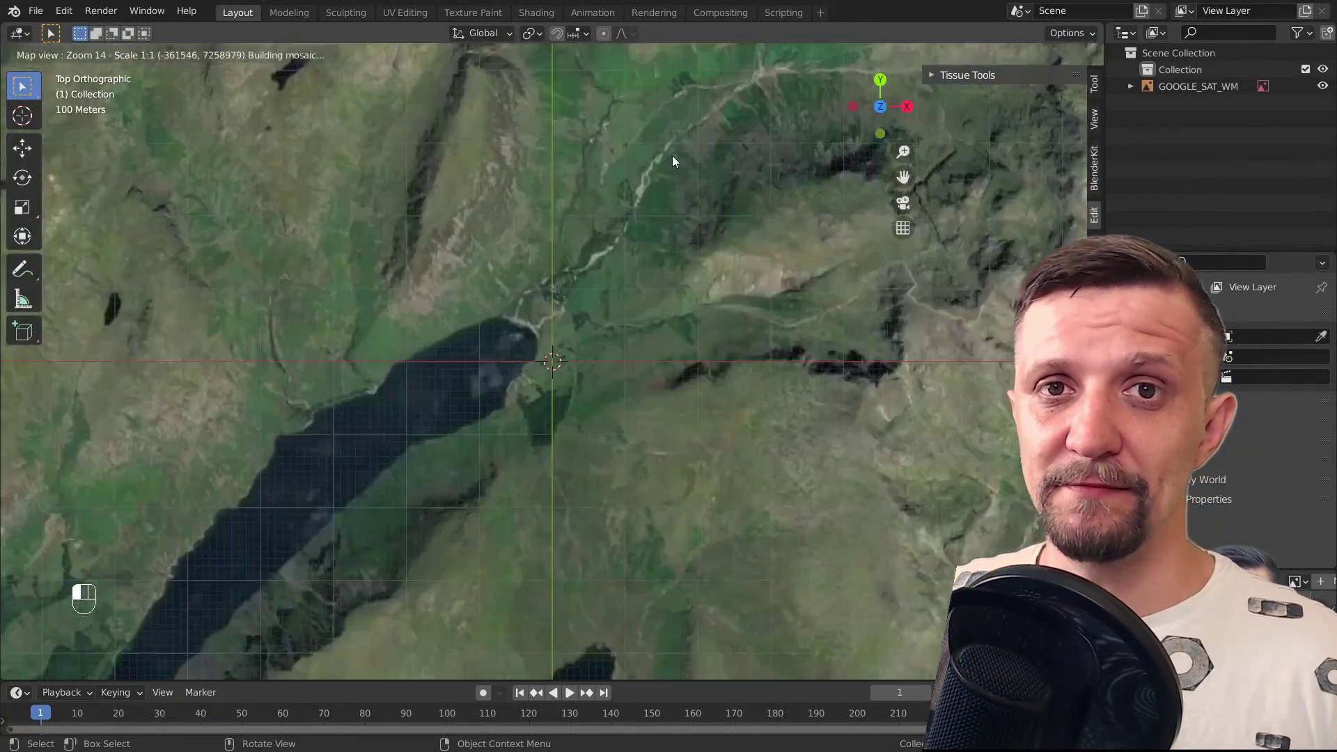
scroll(673, 161, "down", 2)
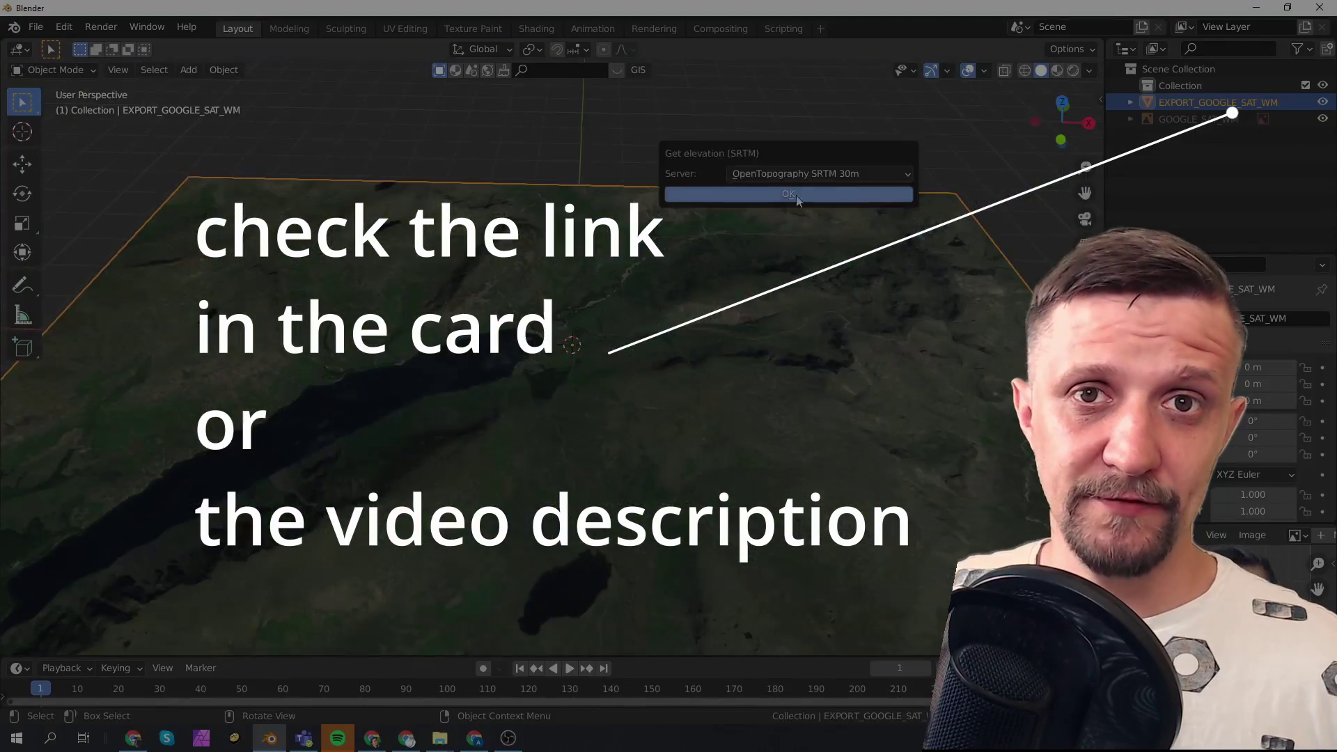
left_click(788, 194)
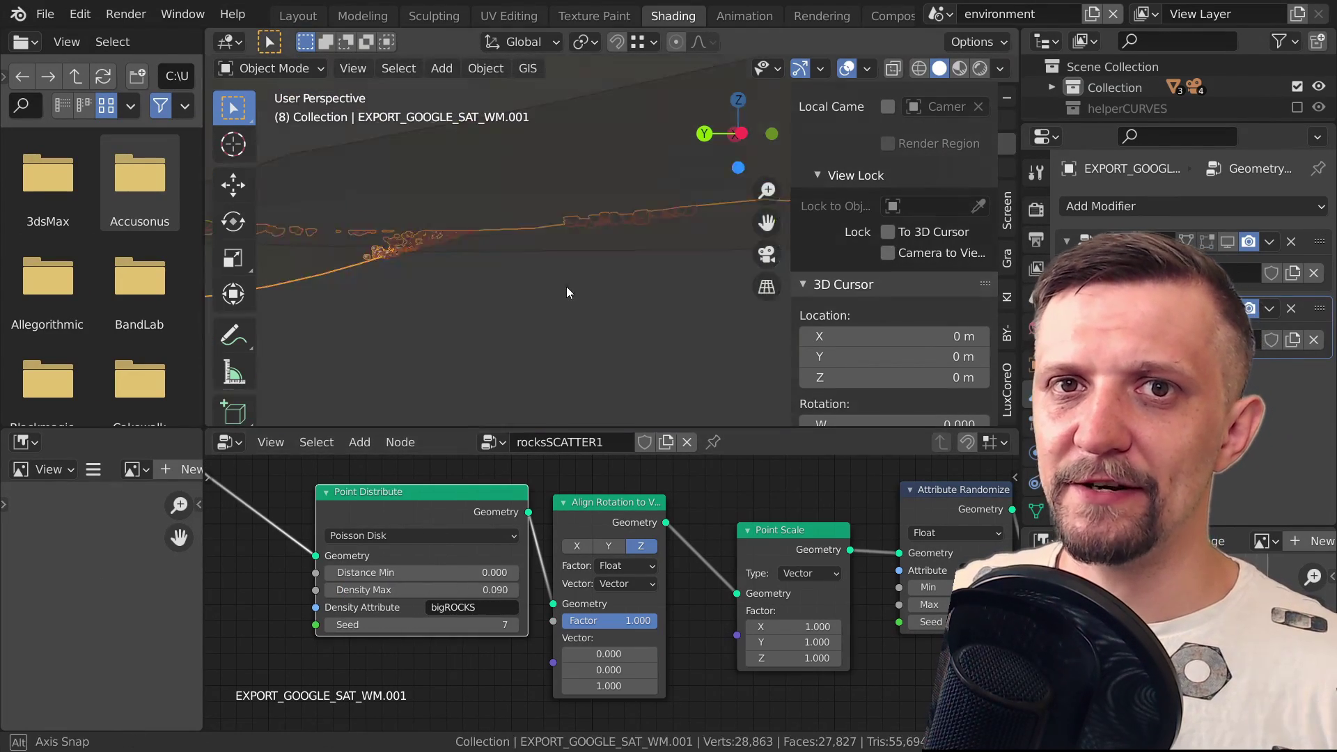
Step: Set the rock Density Max to 0.05, then weight-paint rock density across the lower terrain
left_click(498, 588)
type("0.05")
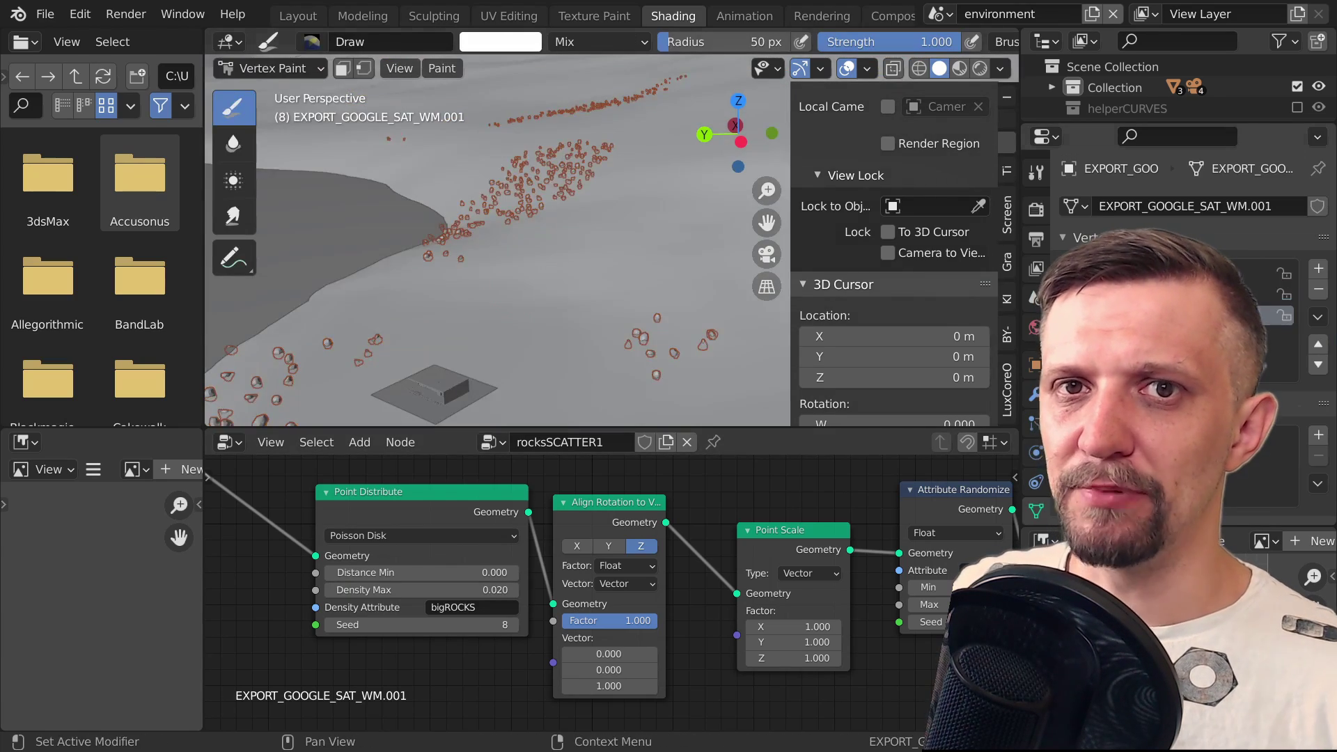
left_click(271, 67)
left_click(284, 182)
middle_click_drag(445, 293, 503, 363)
mouse_move(589, 395)
left_mouse_down()
mouse_move(563, 362)
mouse_move(501, 369)
left_mouse_up()
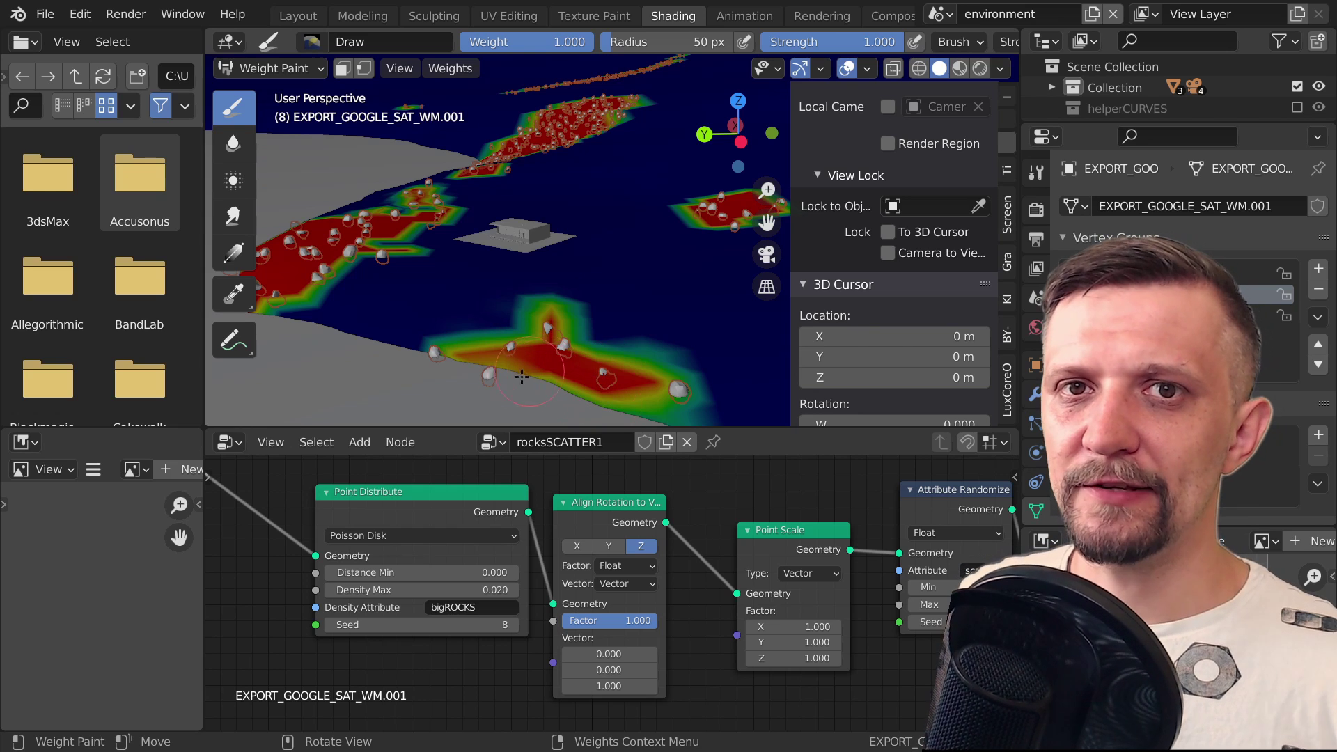
Step: Lower the brush weight to 0.4 and repaint the red patch from a top-down view
left_click(527, 42)
type("0.4")
key("Return")
middle_click_drag(585, 208, 627, 243)
scroll(659, 262, "up", 2)
mouse_move(658, 262)
left_mouse_down()
mouse_move(668, 287)
mouse_move(580, 315)
mouse_move(538, 286)
mouse_move(581, 285)
mouse_move(599, 321)
left_mouse_up()
Step: Raise the paint weight to about 0.7 and return to Object Mode
left_click_drag(515, 42, 557, 60)
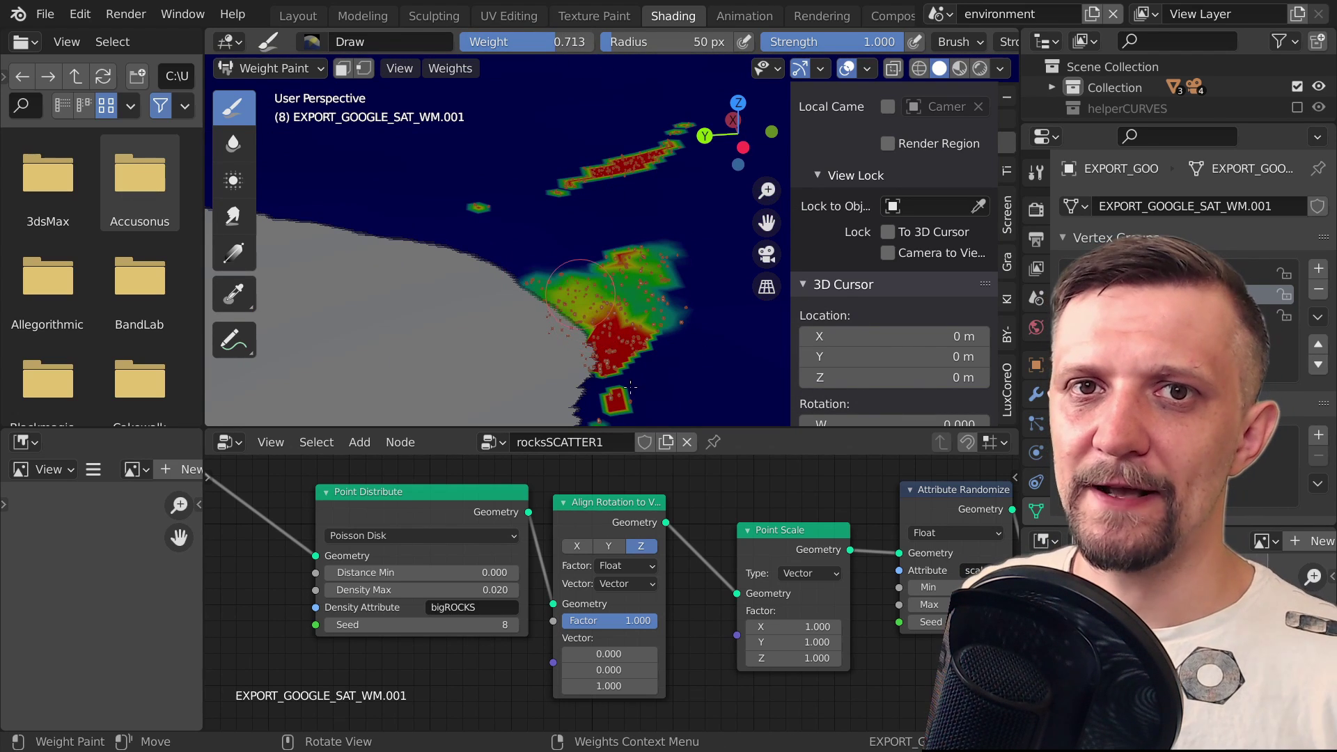
key("ctrl+Tab")
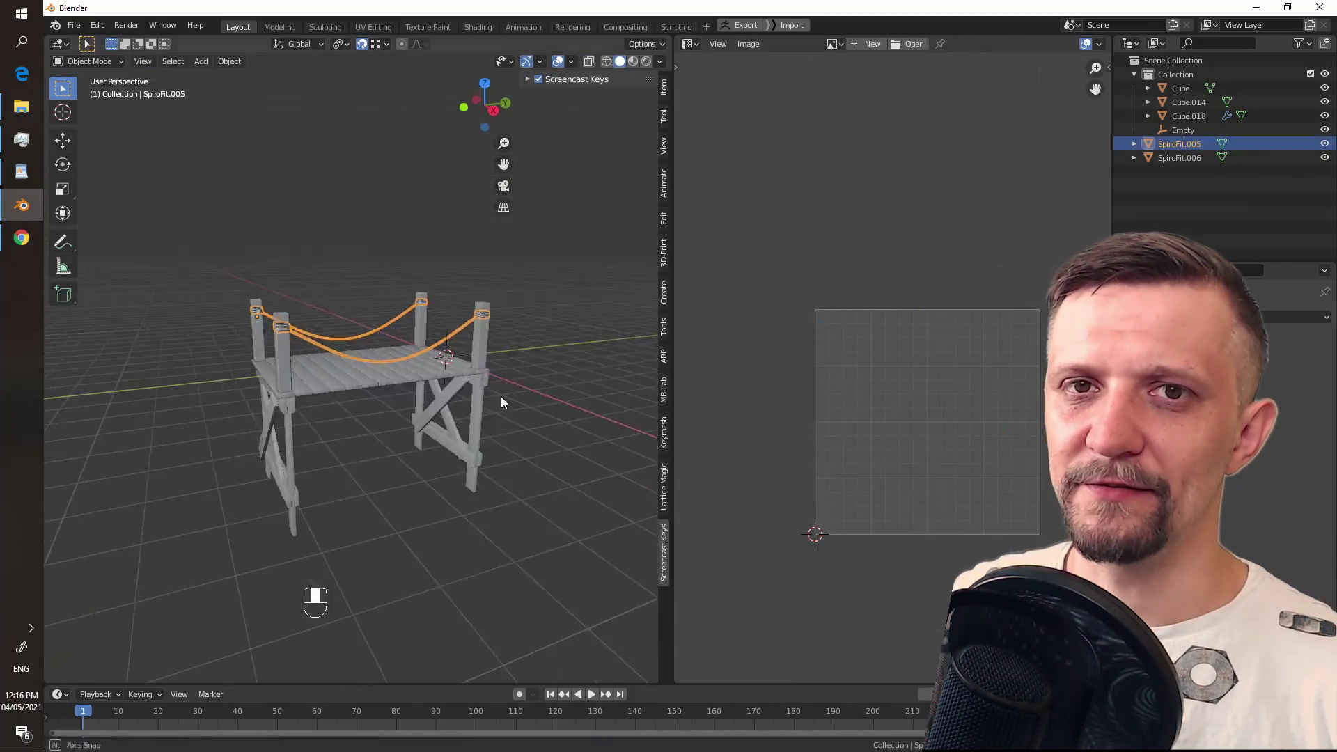
scroll(634, 319, "up", 5)
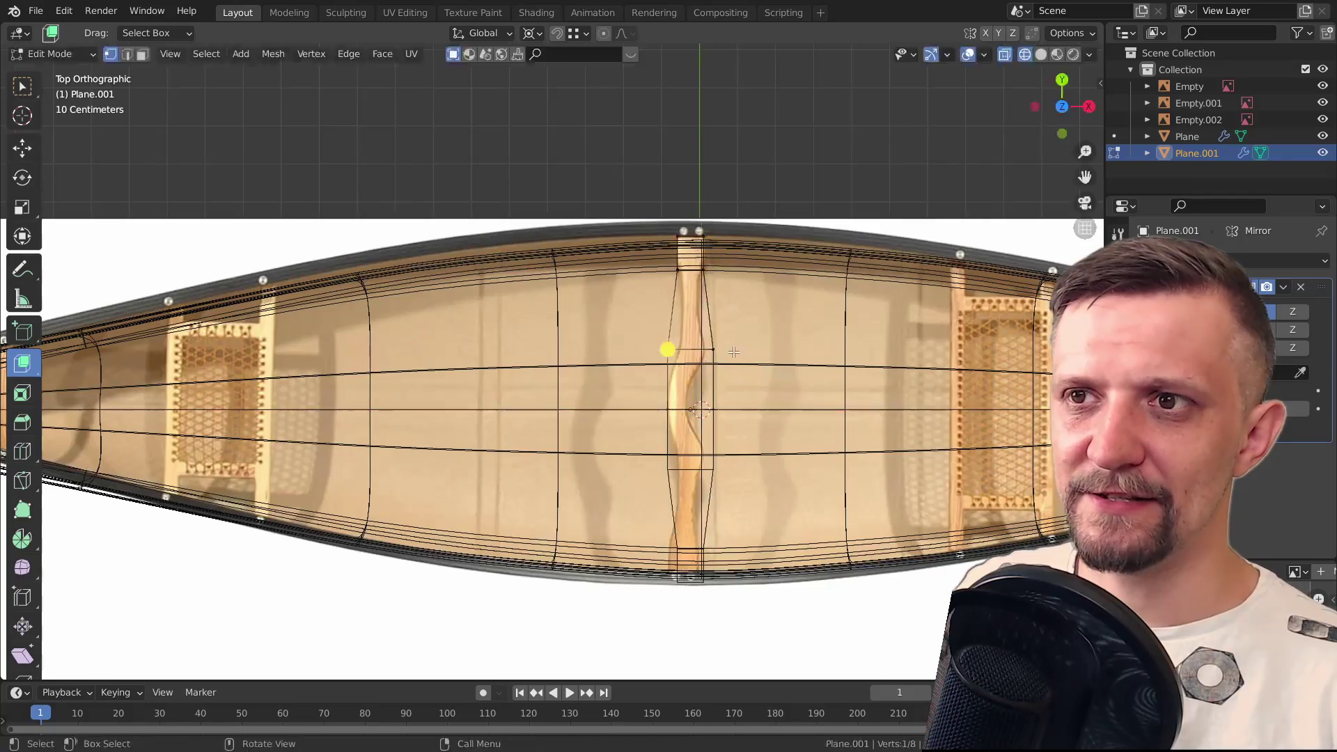
Step: Show the dark_wood_planks graph, then orbit over Blender's forrestSCATTER1 scattered trees
left_click(531, 33)
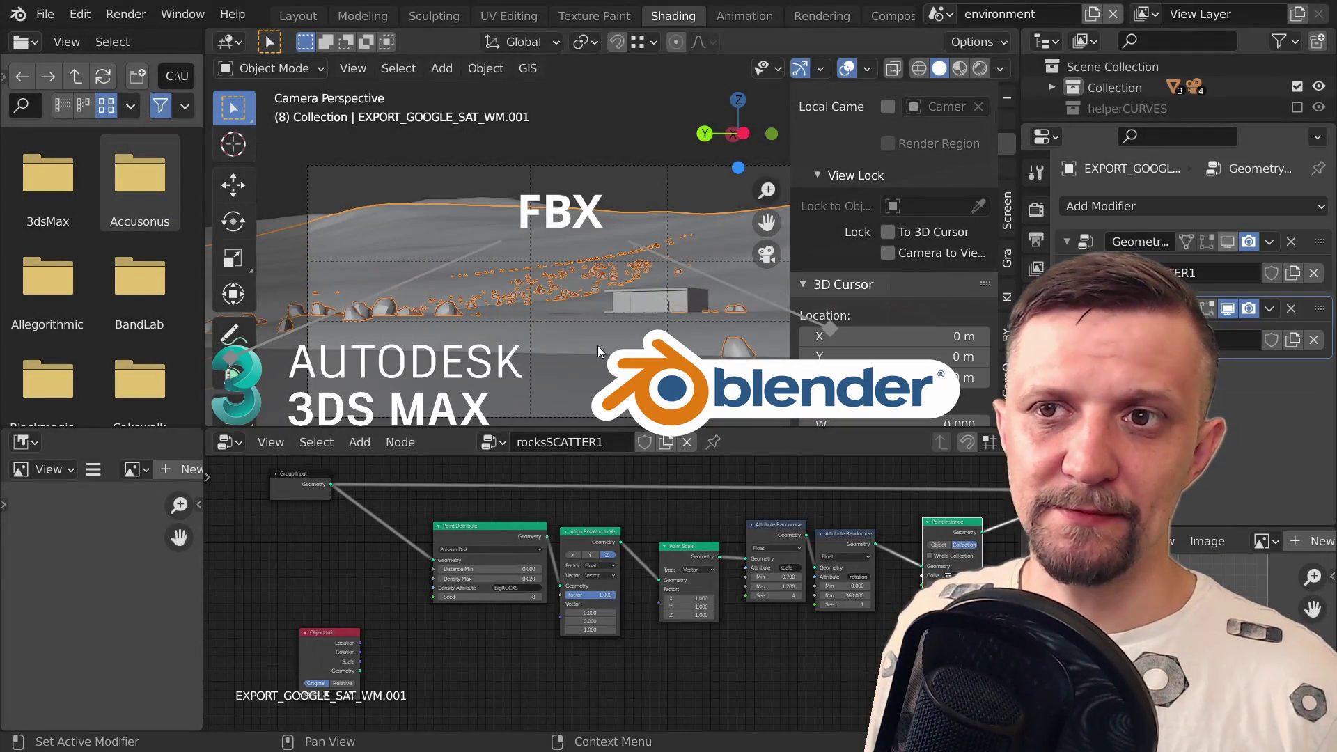
middle_click_drag(509, 303, 662, 285)
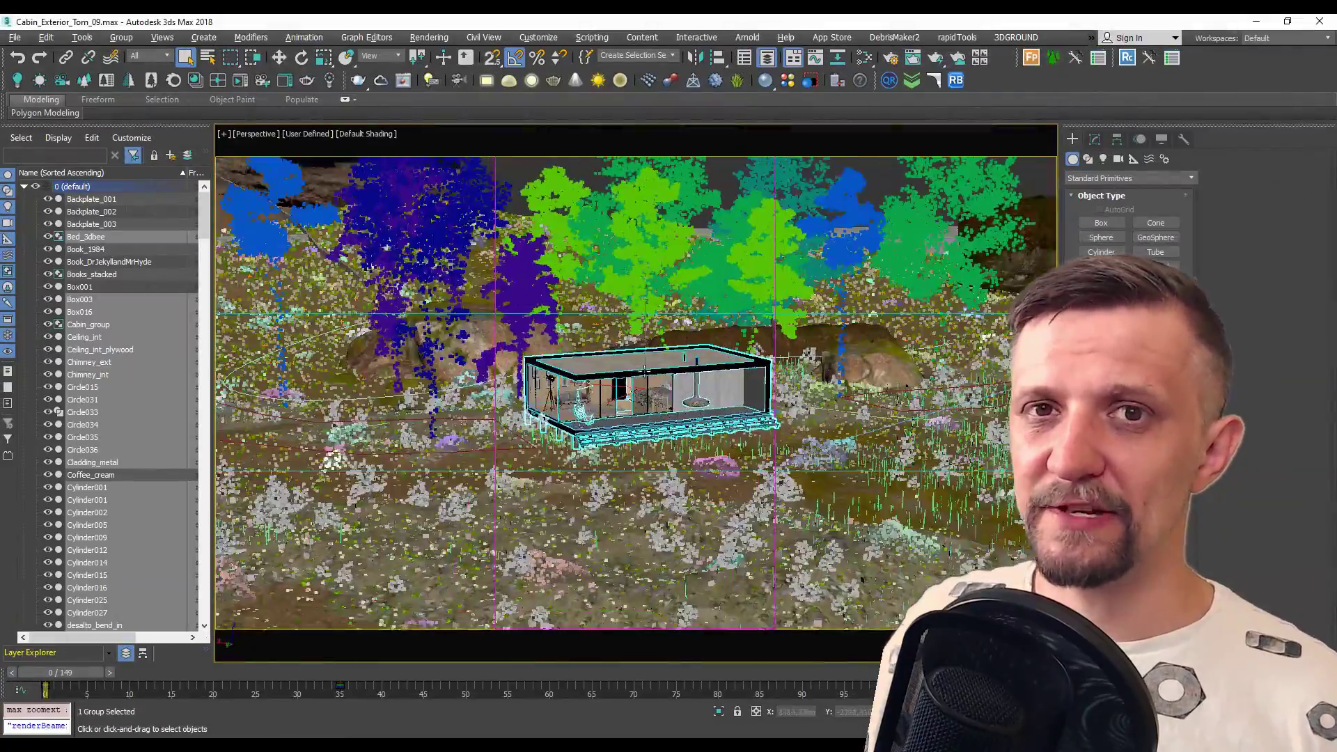
Step: Orbit around the cabin and car, switch to Move, and view through camera Cam001_side
middle_click_drag(543, 360, 561, 360, "alt")
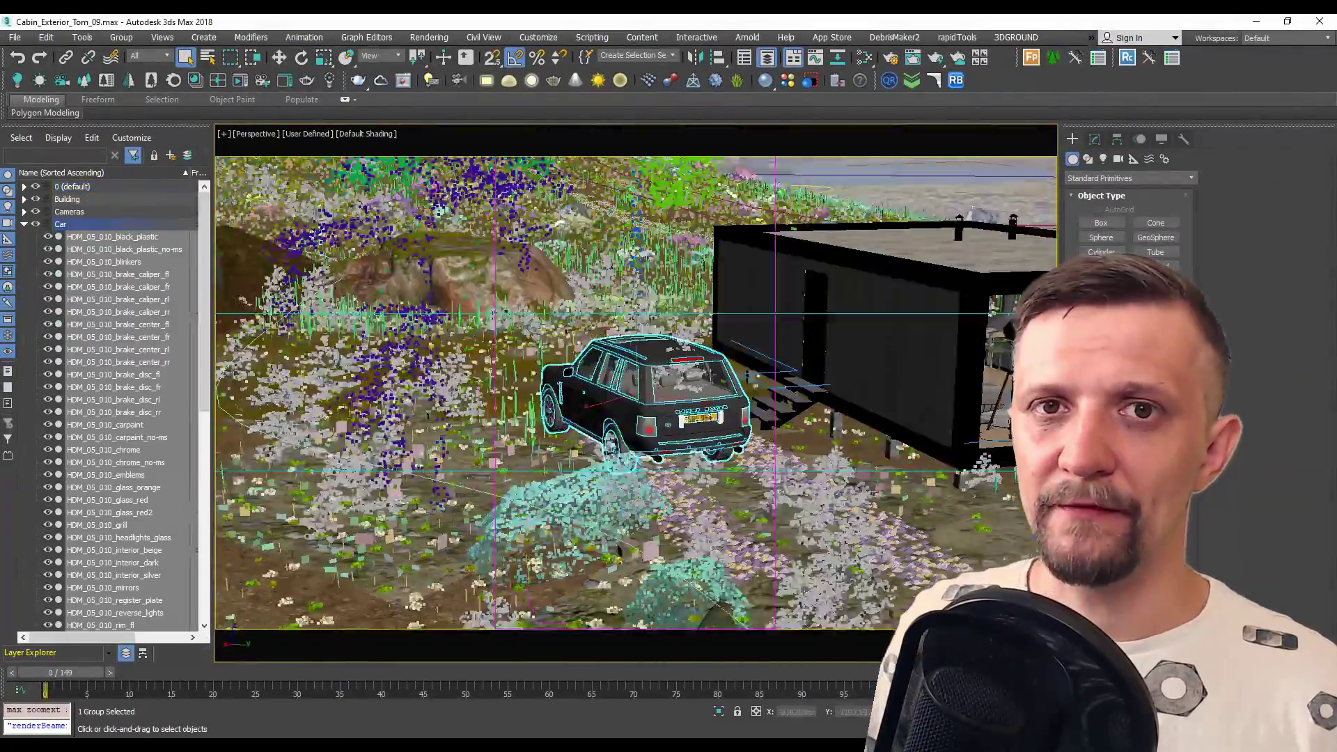
middle_click_drag(571, 436, 610, 437, "alt")
key("w")
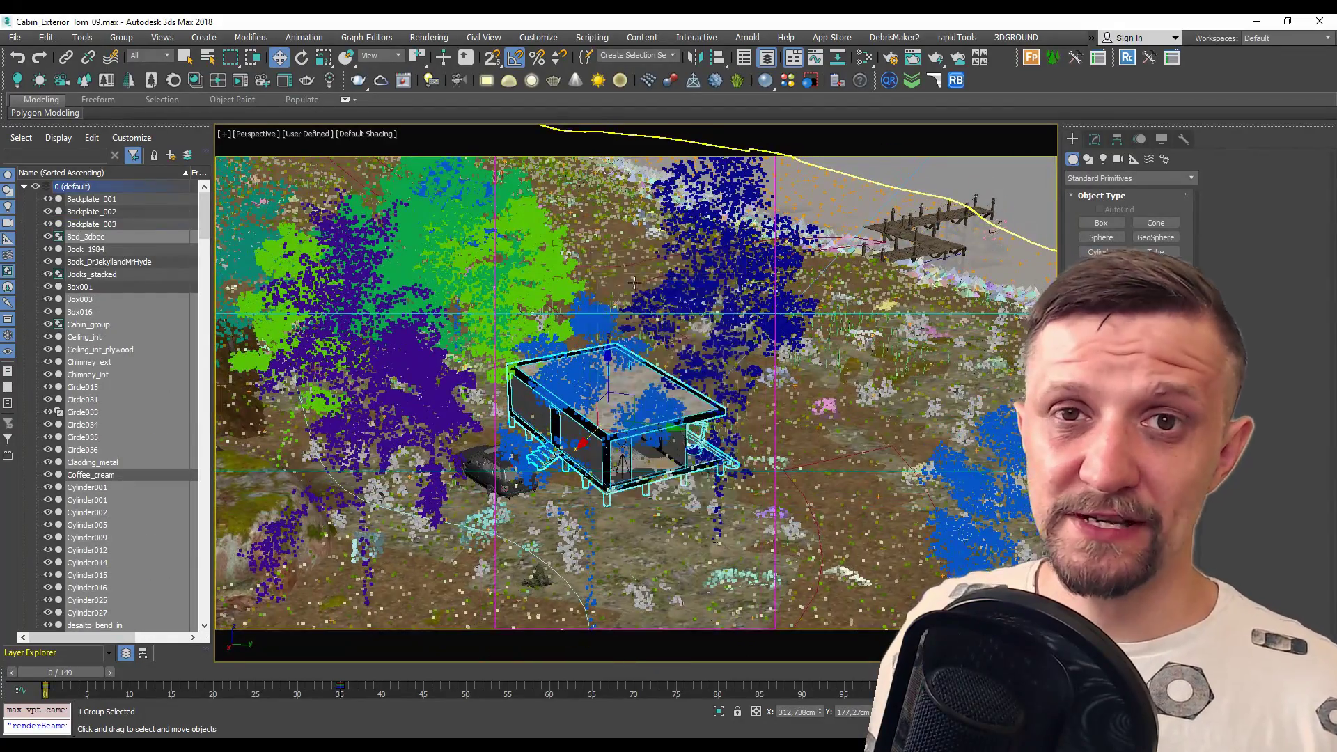
key("c")
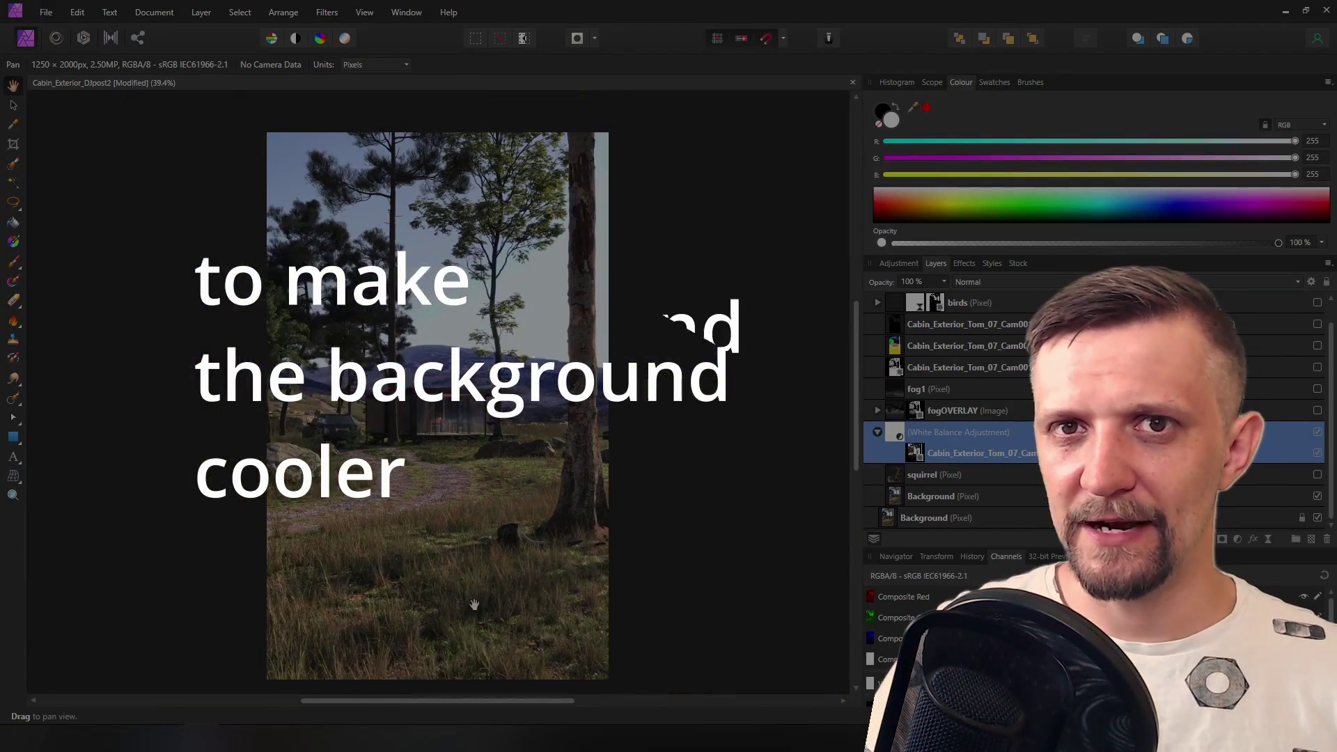
Step: Turn on the White Balance adjustment, the fog layers and the left fog group
left_click(1312, 411)
left_click(1316, 389)
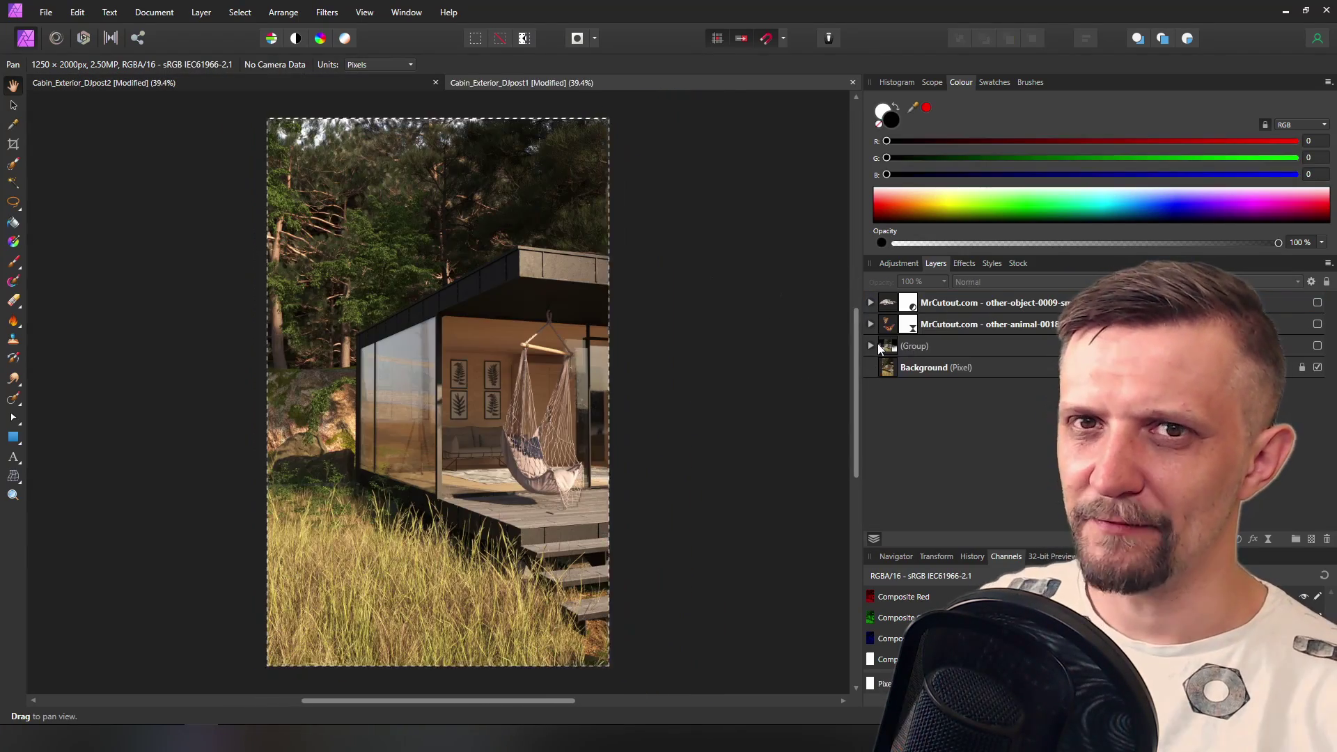
left_click(1317, 347)
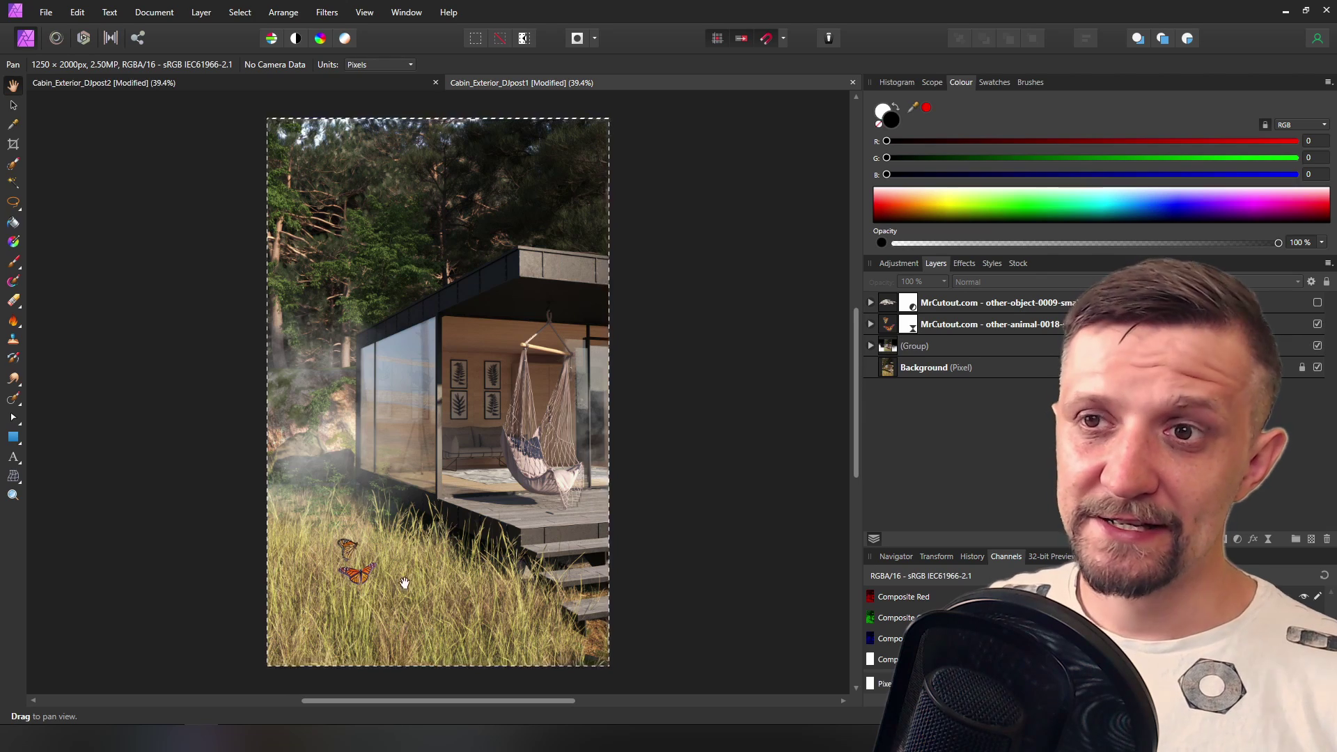